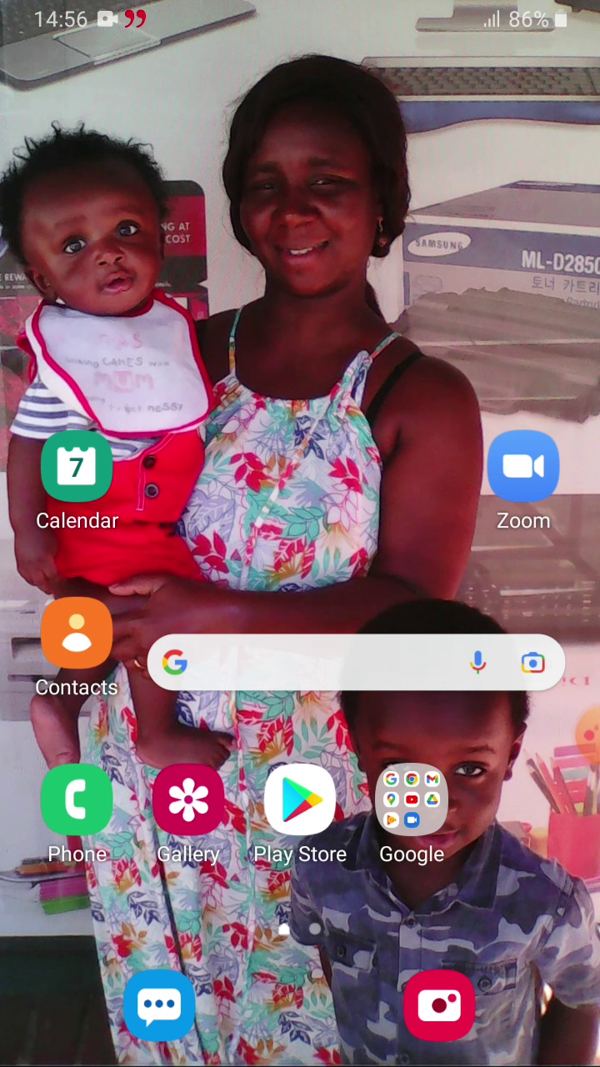
- Browse the app drawer pages, then pull down the notification shade with quick settings
{"action": "left_click_drag", "start_coordinate": [300, 834], "coordinate": [300, 334]}
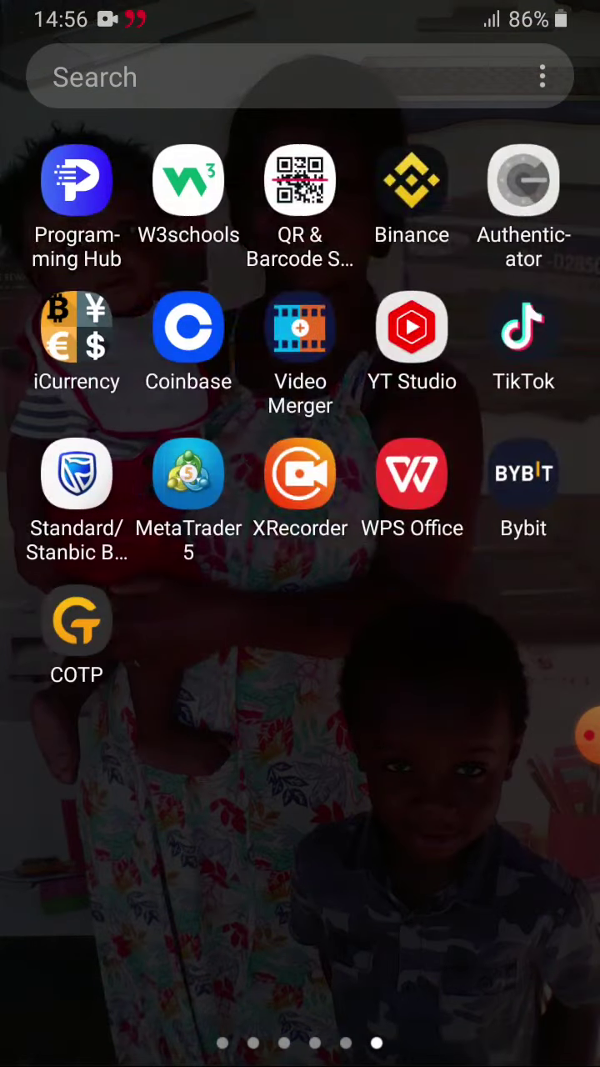
{"action": "left_click_drag", "start_coordinate": [167, 583], "coordinate": [501, 584]}
{"action": "left_click_drag", "start_coordinate": [166, 583], "coordinate": [500, 583]}
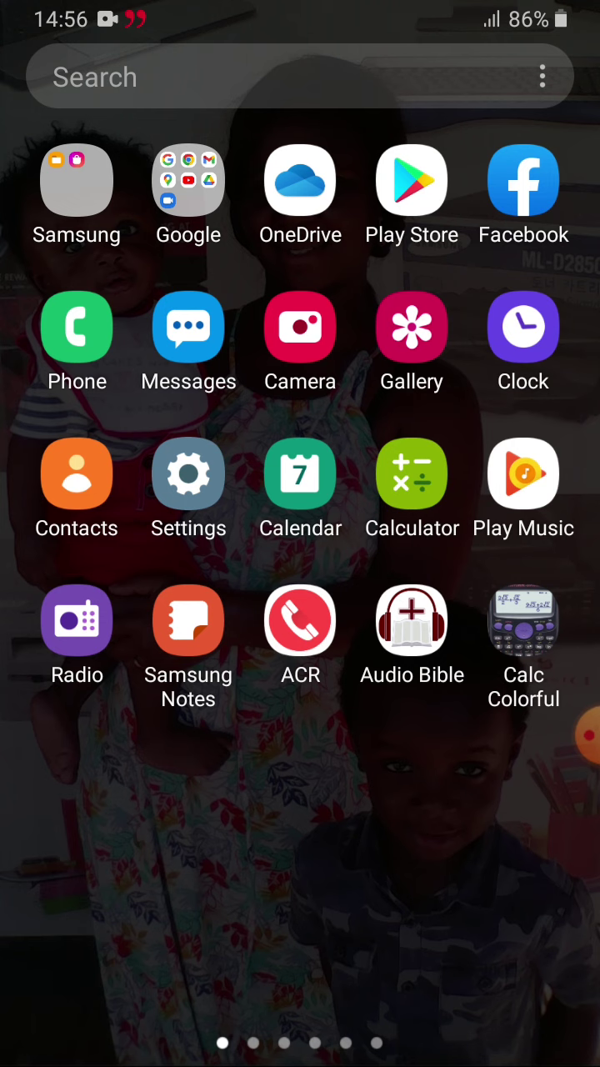
{"action": "left_click_drag", "start_coordinate": [300, 250], "coordinate": [300, 667]}
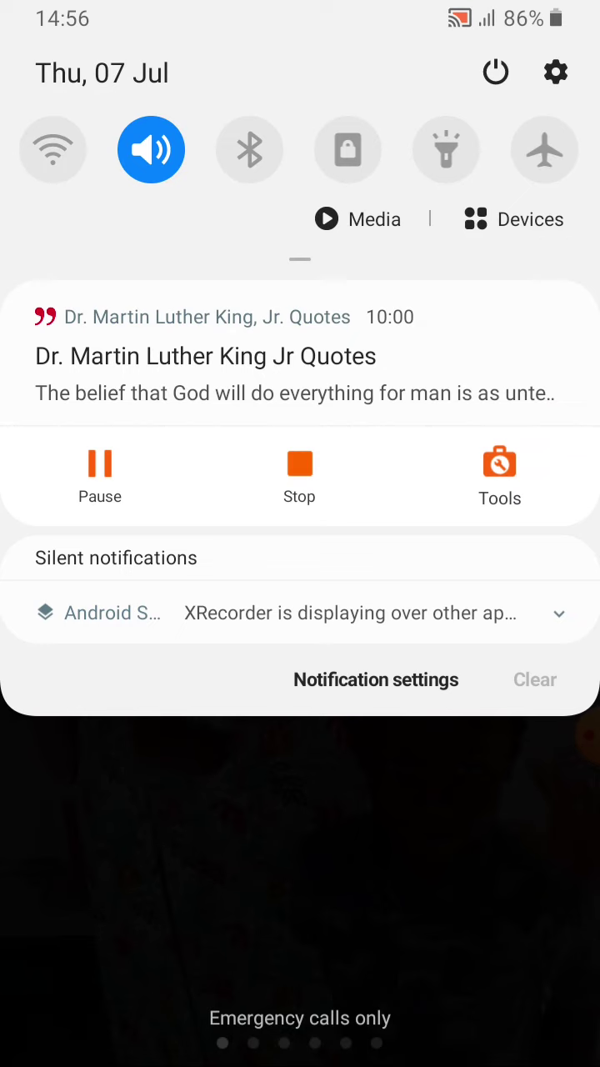
- Launch Settings from the notification shade and scroll down to open the Apps page
{"action": "left_click", "coordinate": [556, 72]}
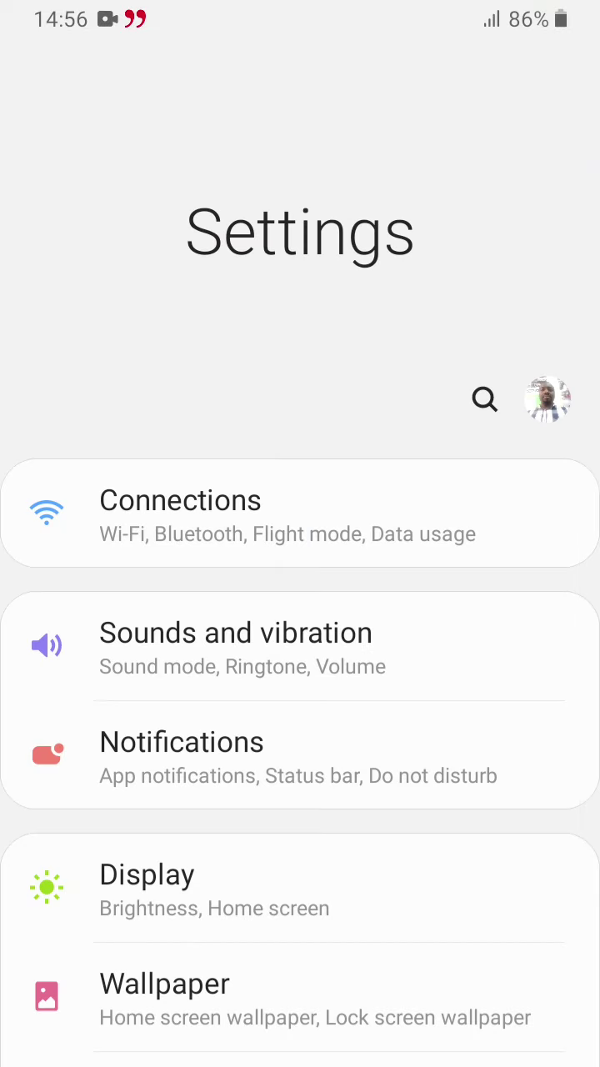
{"action": "scroll", "coordinate": [300, 583], "scroll_direction": "down", "scroll_amount": 8}
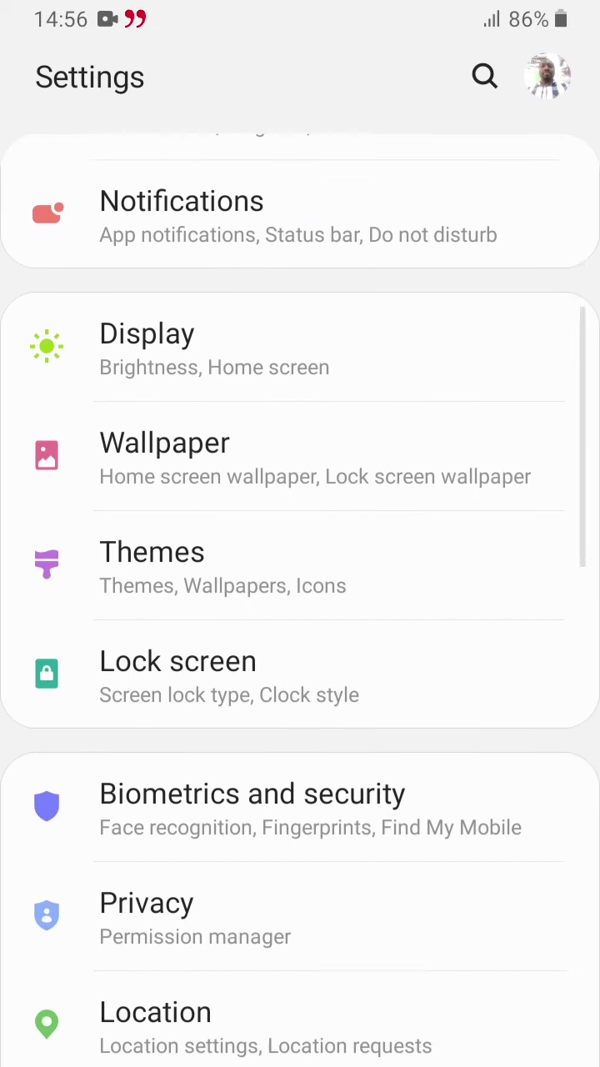
{"action": "scroll", "coordinate": [300, 583], "scroll_direction": "down", "scroll_amount": 2}
{"action": "scroll", "coordinate": [300, 583], "scroll_direction": "down", "scroll_amount": 4}
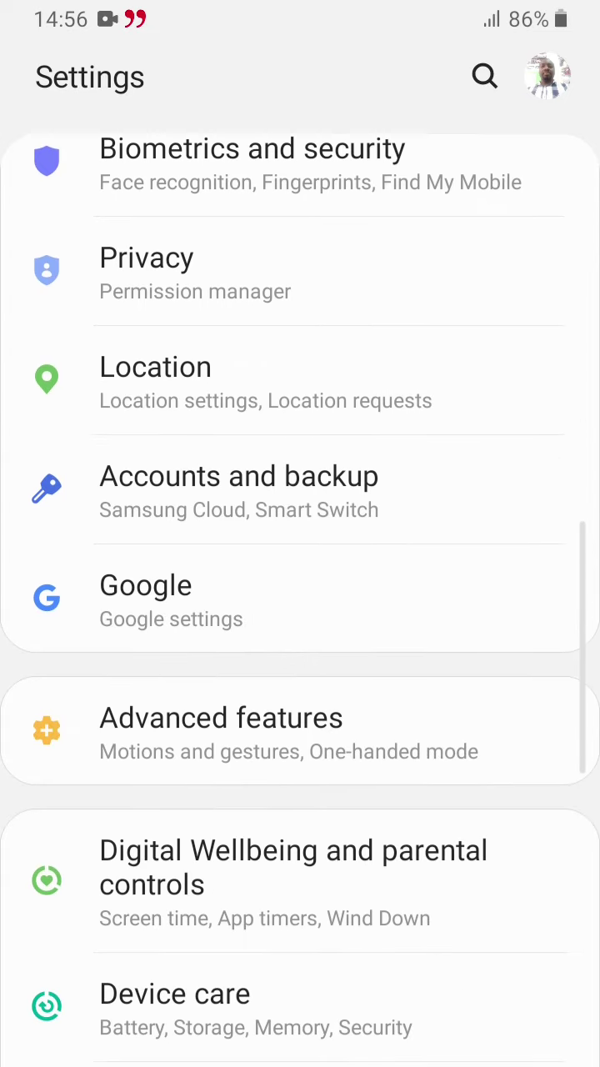
{"action": "scroll", "coordinate": [300, 583], "scroll_direction": "down", "scroll_amount": 2}
{"action": "scroll", "coordinate": [300, 584], "scroll_direction": "down", "scroll_amount": 4}
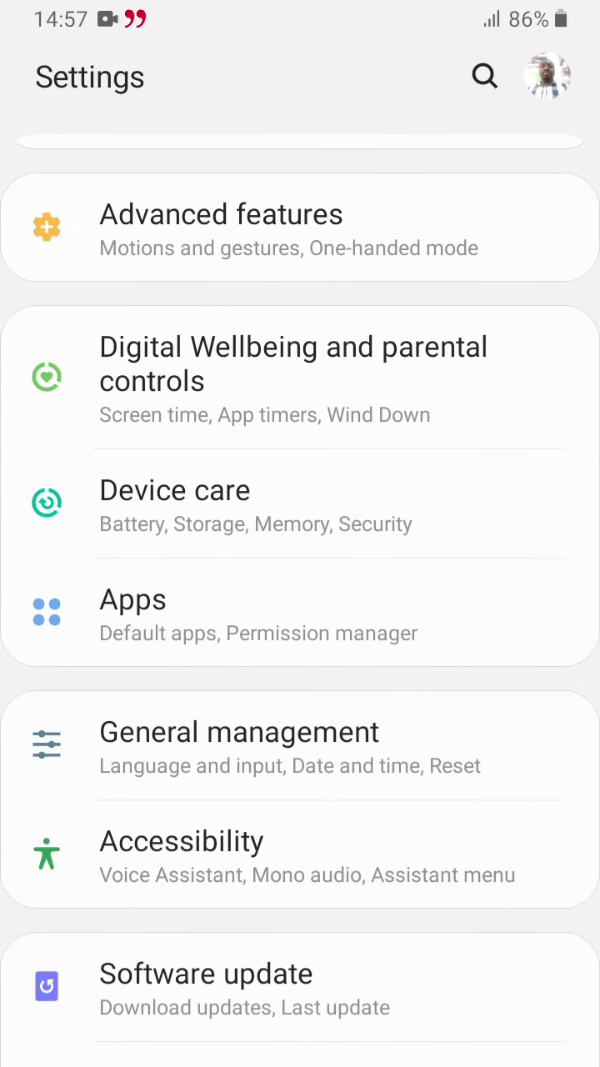
{"action": "left_click", "coordinate": [250, 612]}
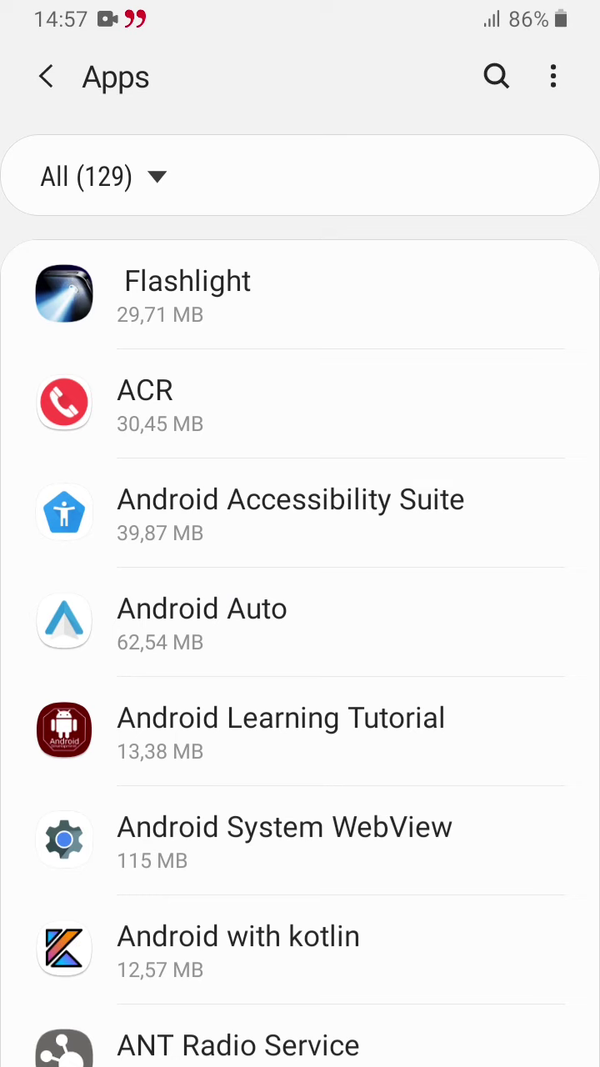
- Scroll the 129-app list down to Bybit and open its App info page
{"action": "scroll", "coordinate": [300, 650], "scroll_direction": "down", "scroll_amount": 4}
{"action": "scroll", "coordinate": [300, 650], "scroll_direction": "down", "scroll_amount": 1}
{"action": "scroll", "coordinate": [300, 650], "scroll_direction": "down", "scroll_amount": 3}
{"action": "scroll", "coordinate": [300, 650], "scroll_direction": "down", "scroll_amount": 1}
{"action": "scroll", "coordinate": [300, 650], "scroll_direction": "down", "scroll_amount": 1}
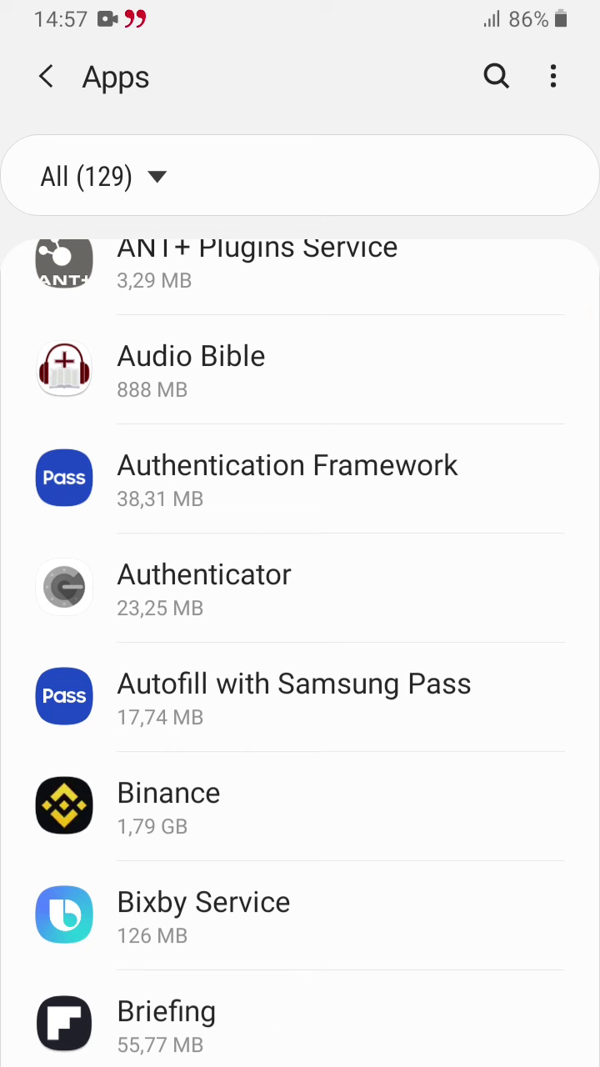
{"action": "scroll", "coordinate": [300, 650], "scroll_direction": "down", "scroll_amount": 2}
{"action": "scroll", "coordinate": [301, 650], "scroll_direction": "down", "scroll_amount": 2}
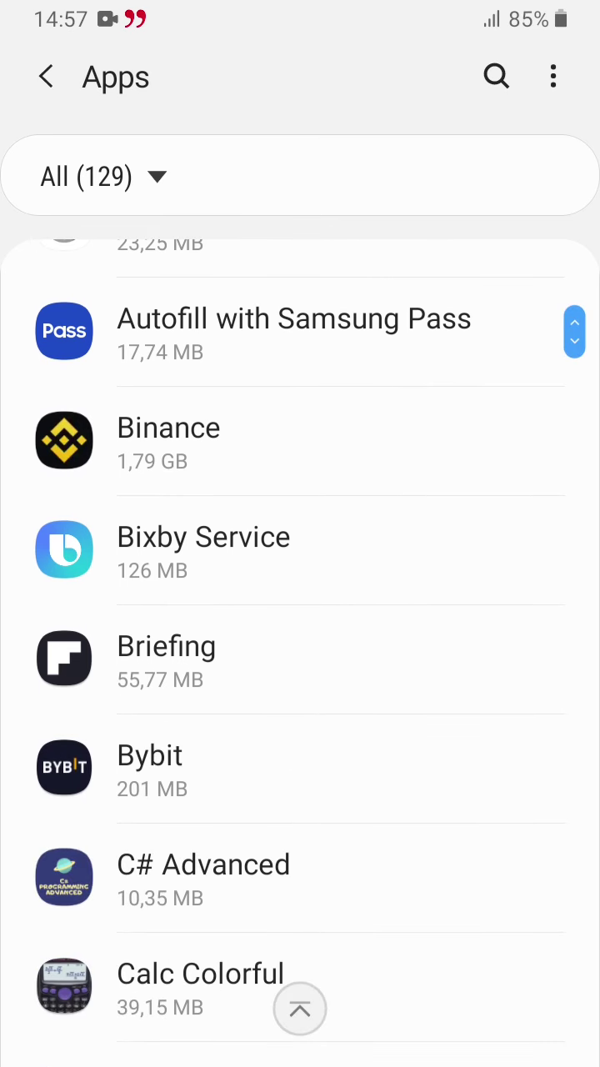
{"action": "scroll", "coordinate": [300, 650], "scroll_direction": "up", "scroll_amount": 2}
{"action": "scroll", "coordinate": [300, 650], "scroll_direction": "up", "scroll_amount": 2}
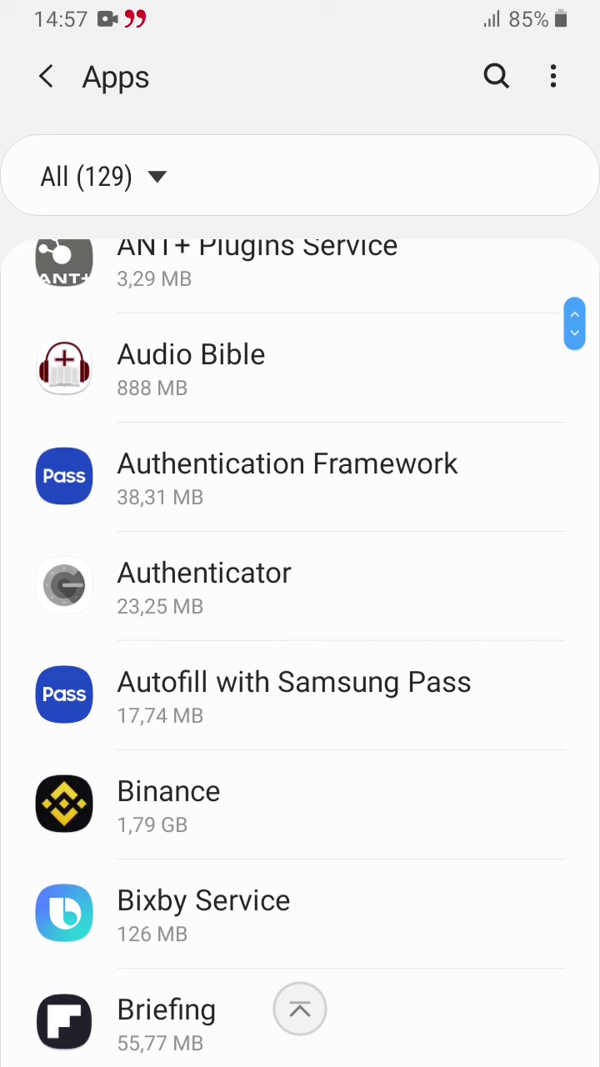
{"action": "scroll", "coordinate": [300, 650], "scroll_direction": "down", "scroll_amount": 2}
{"action": "scroll", "coordinate": [300, 650], "scroll_direction": "down", "scroll_amount": 3}
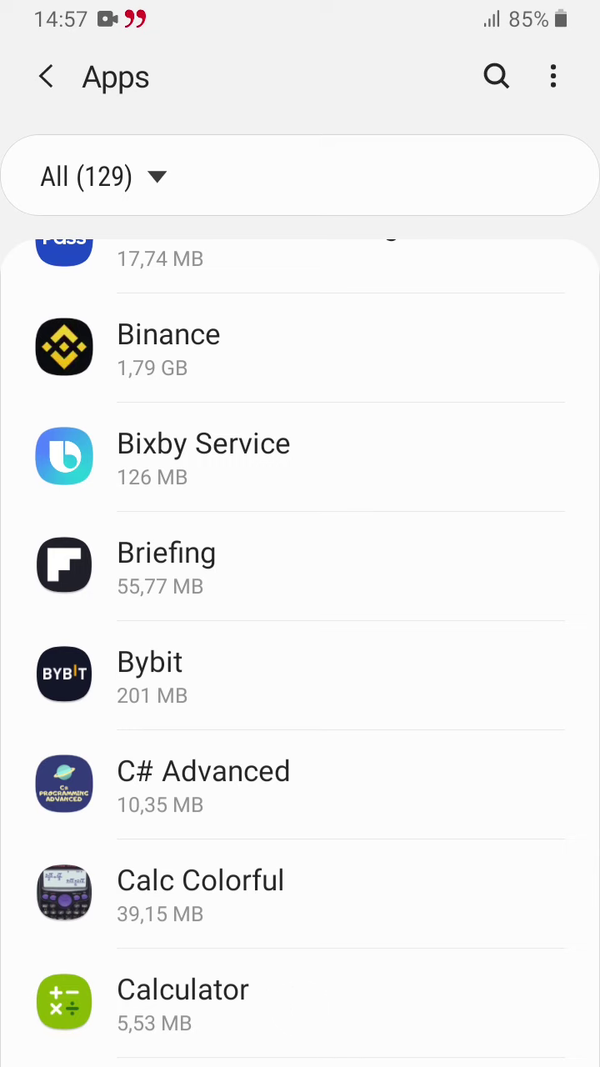
{"action": "left_click", "coordinate": [300, 675]}
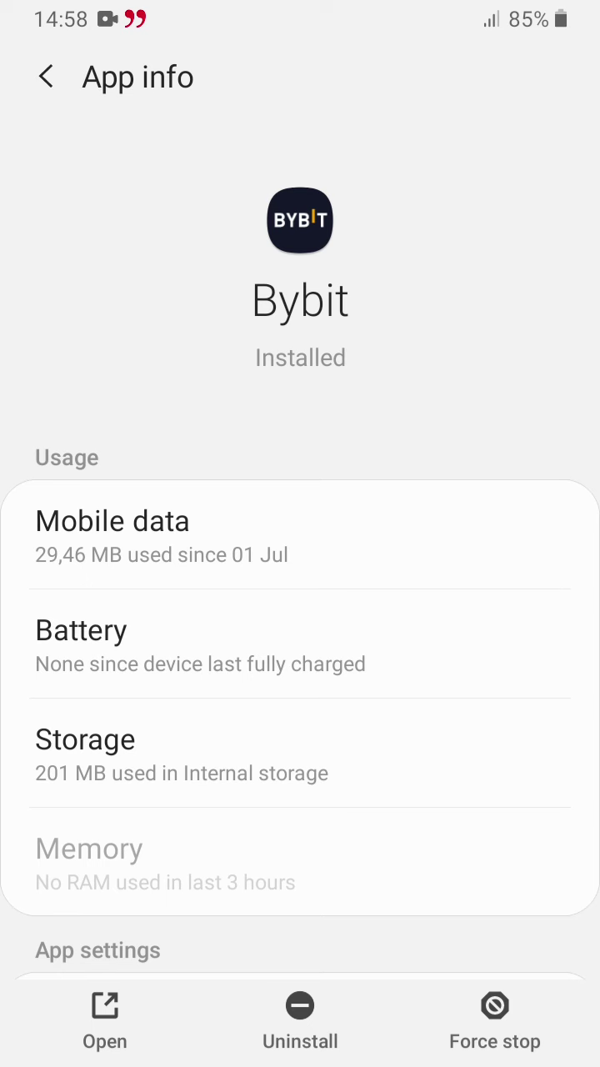
{"action": "left_click", "coordinate": [46, 77]}
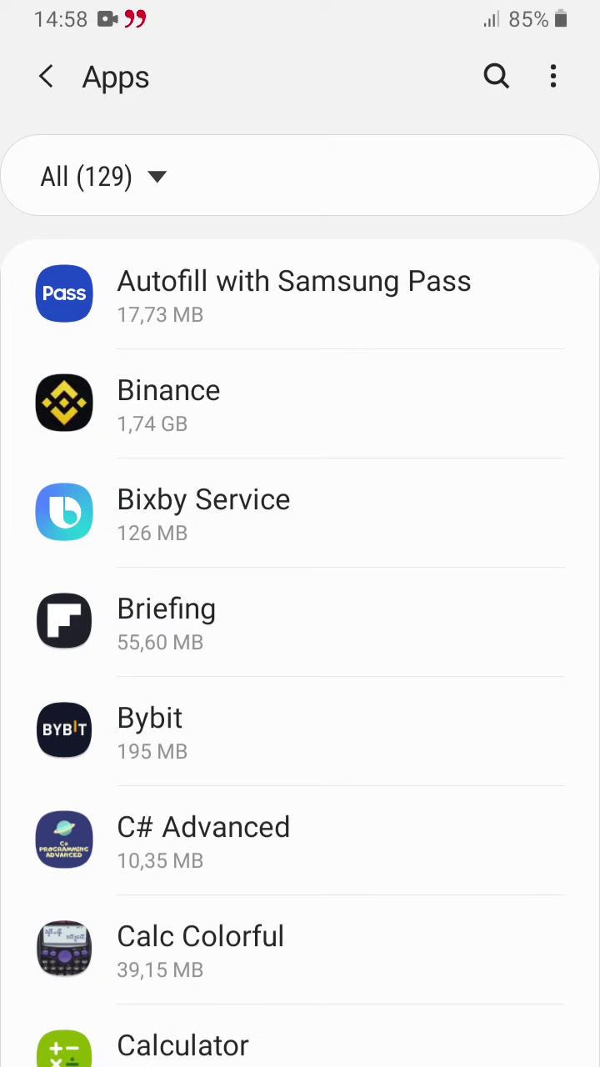
- Turn off Allow background data usage in Bybit's Mobile data settings, then go back
{"action": "left_click", "coordinate": [125, 722]}
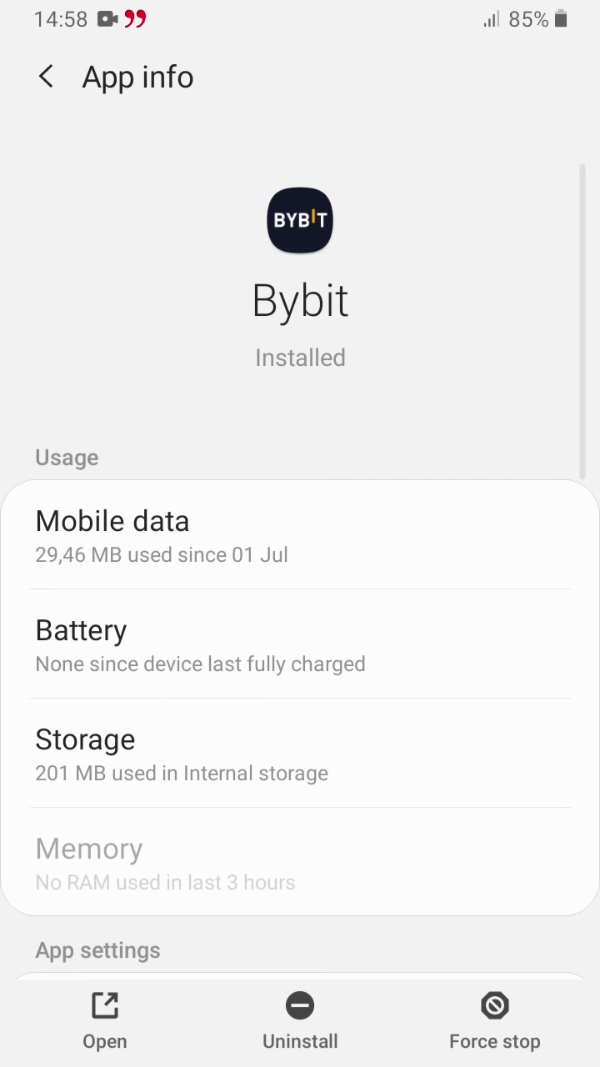
{"action": "left_click", "coordinate": [162, 535]}
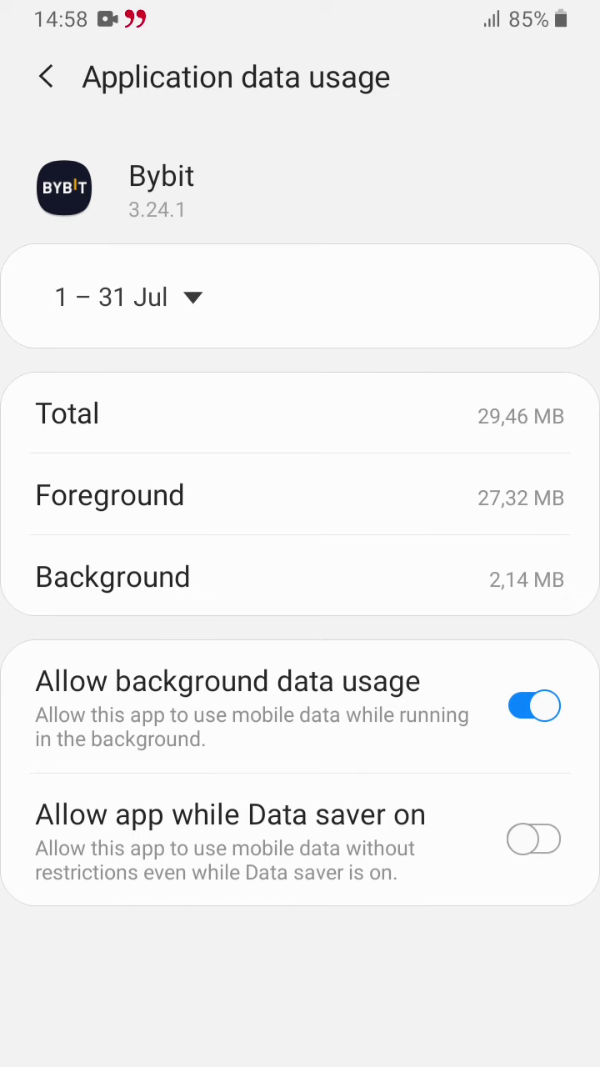
{"action": "left_click", "coordinate": [250, 707]}
{"action": "left_click", "coordinate": [533, 706]}
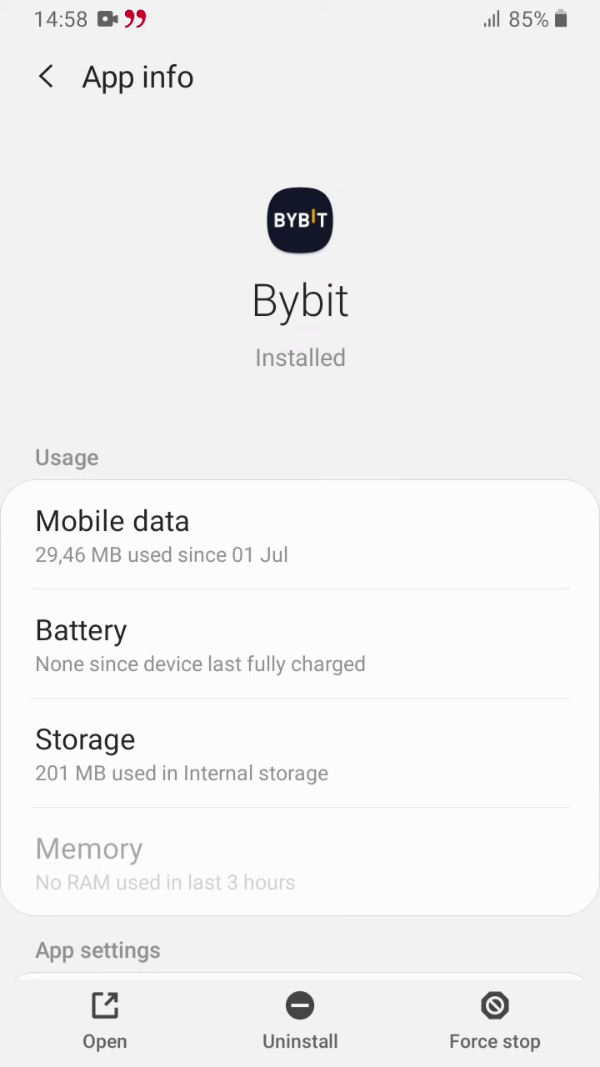
{"action": "left_click", "coordinate": [46, 76]}
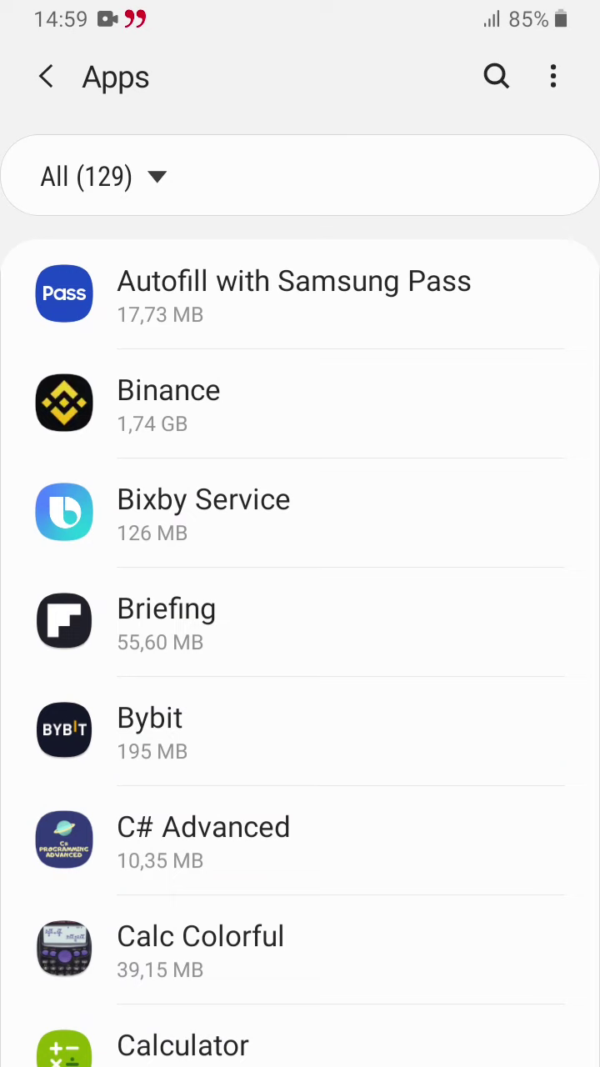
- Open Bybit's Storage page showing 188 MB app, 7,07 MB data and 5,96 MB cache
{"action": "left_click", "coordinate": [300, 730]}
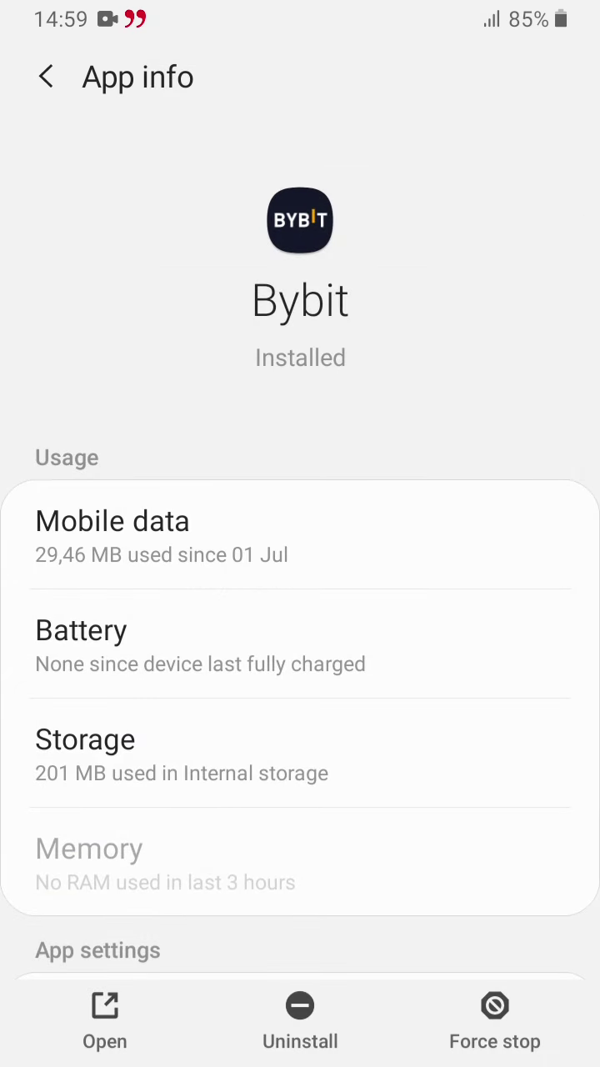
{"action": "left_click", "coordinate": [300, 753]}
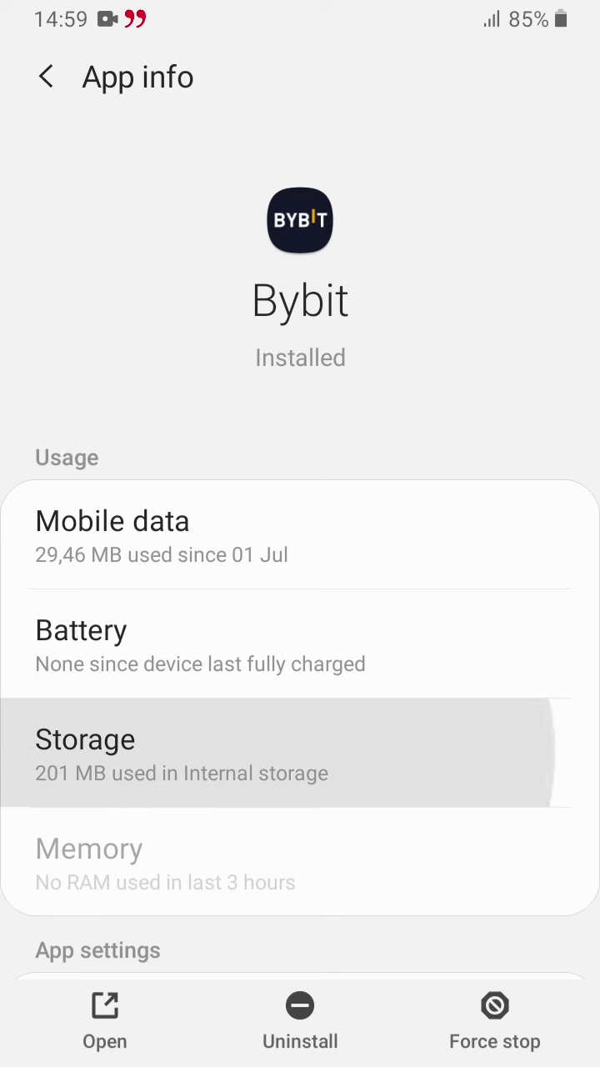